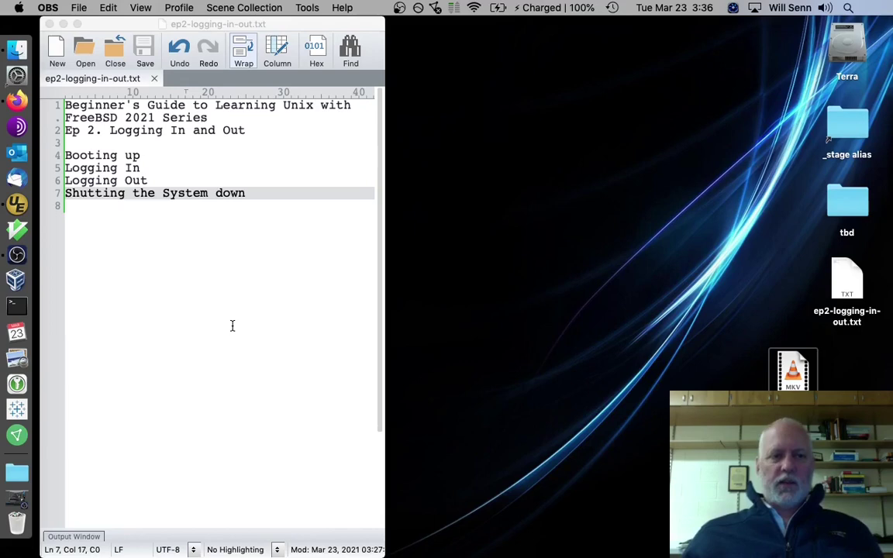
# Open VirtualBox, start the freebsd-12.2-64bit virtual machine, and close the manager window
pyautogui.hotkey('ctrl', 'F3')
pyautogui.press('Up')
pyautogui.press('Return')
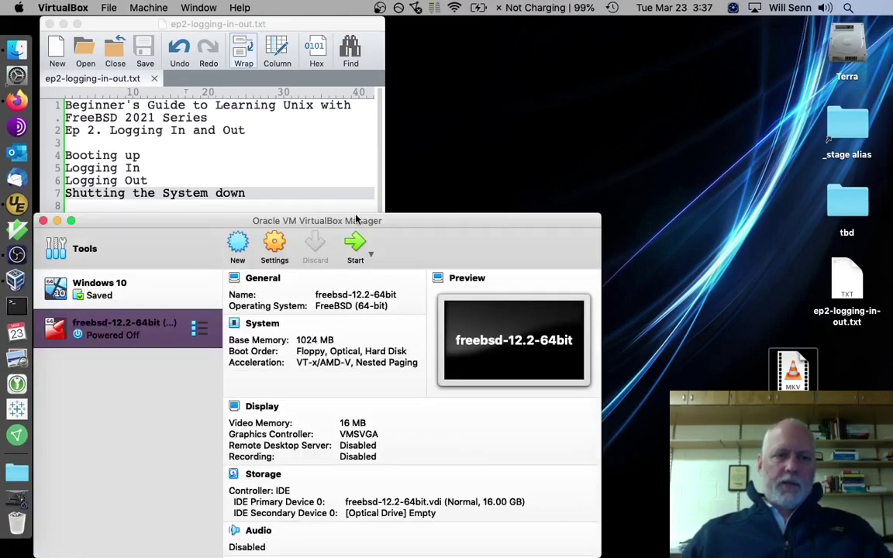
pyautogui.doubleClick(83, 349)
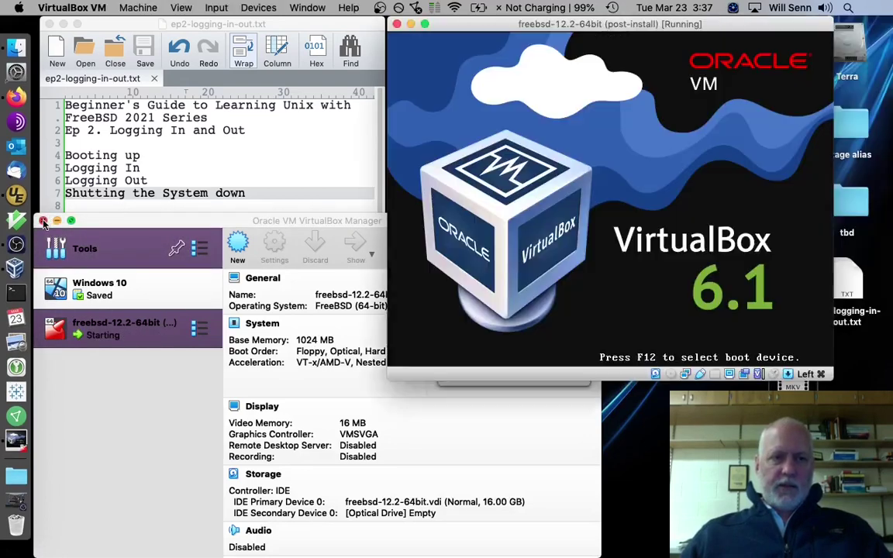
pyautogui.click(42, 221)
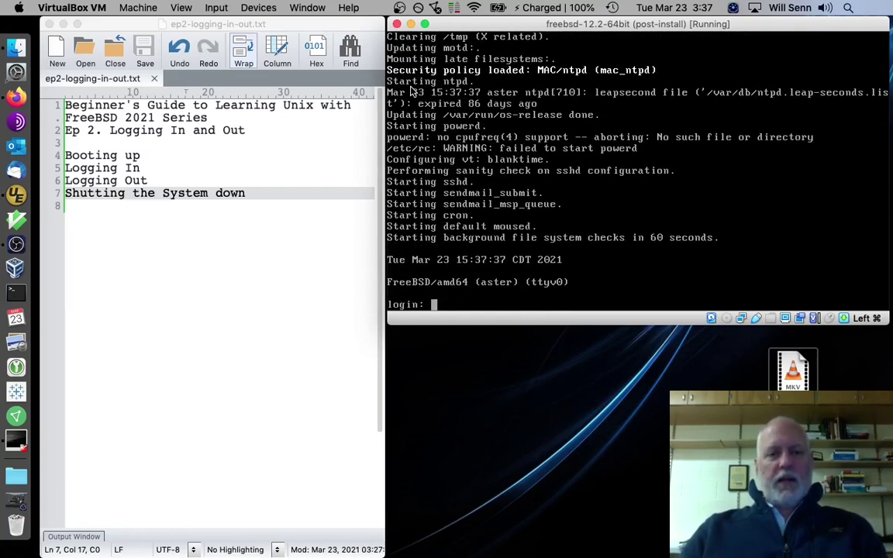
# Log in to the FreeBSD console with the regular user's login name and account password
pyautogui.write('wsenn')
pyautogui.press('Return')
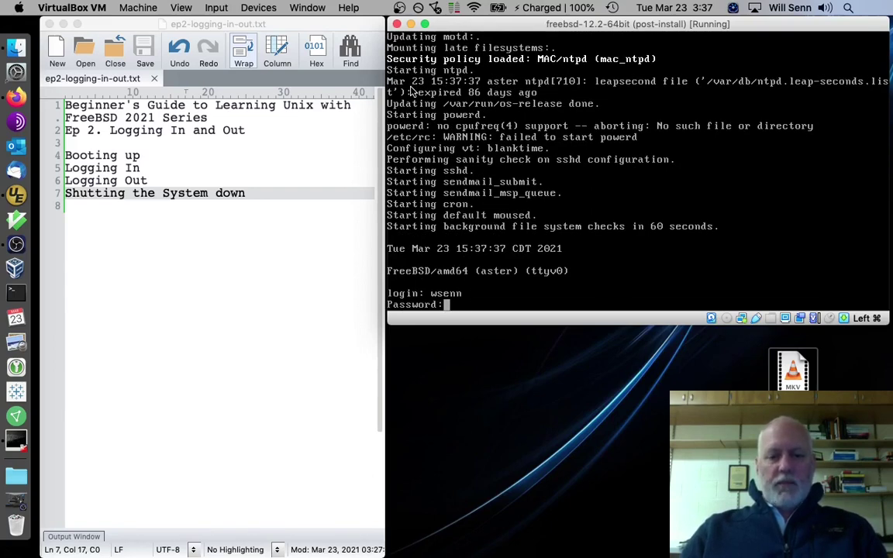
pyautogui.press('Return')
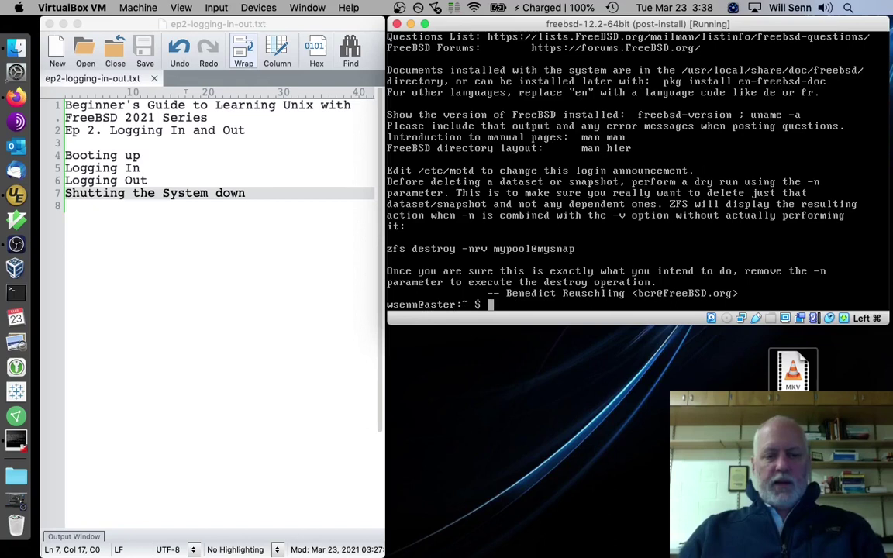
# Check the home directory path with echo ~ and the current working directory with pwd
pyautogui.write('echo `')
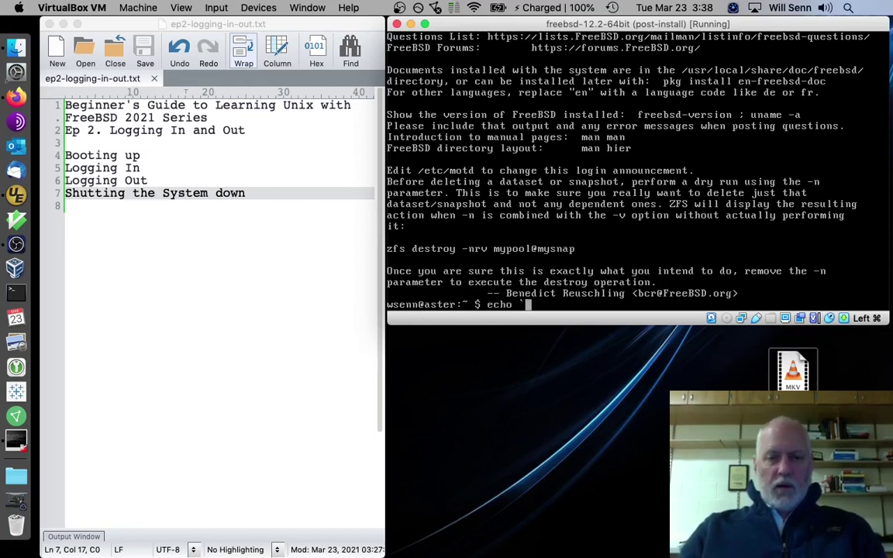
pyautogui.press('BackSpace')
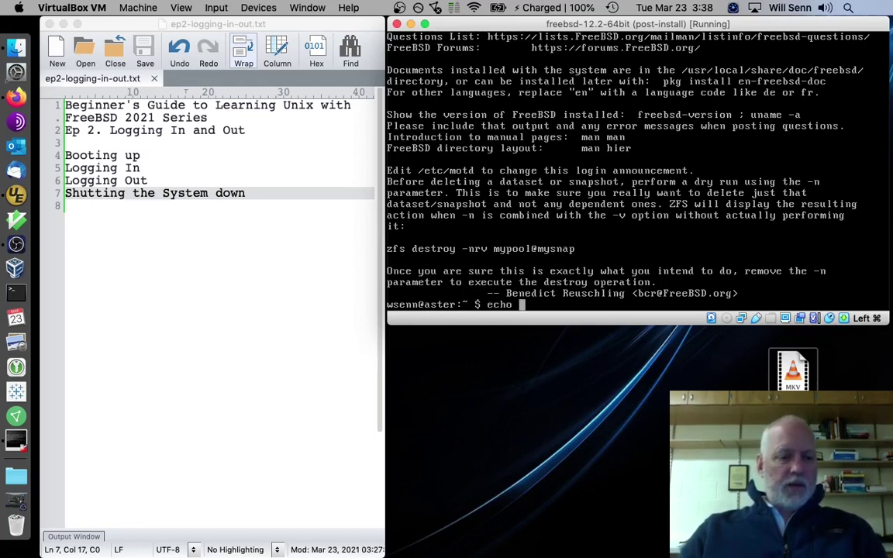
pyautogui.write('~')
pyautogui.press('Return')
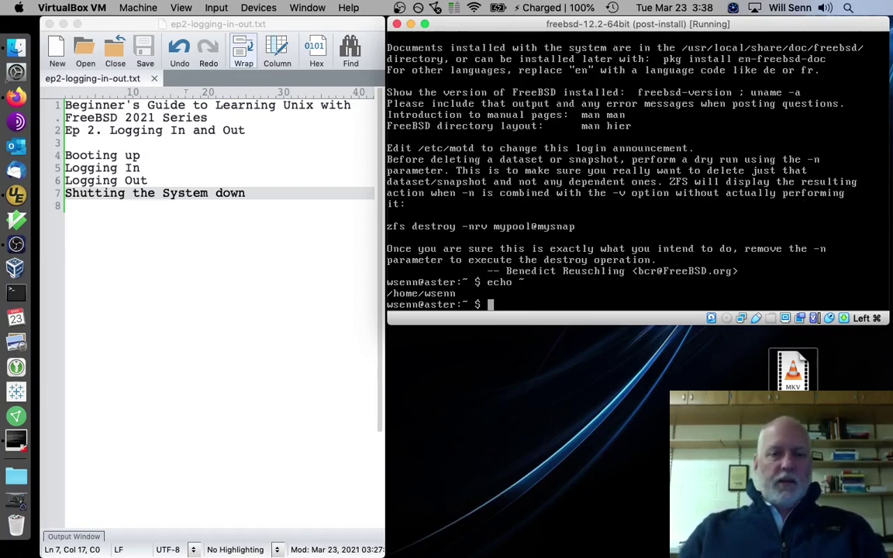
pyautogui.write('pwd')
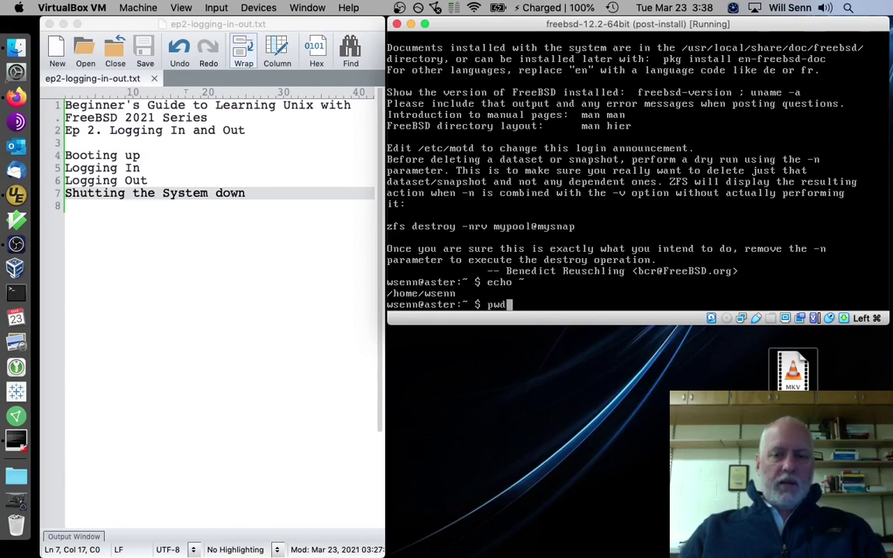
pyautogui.press('Return')
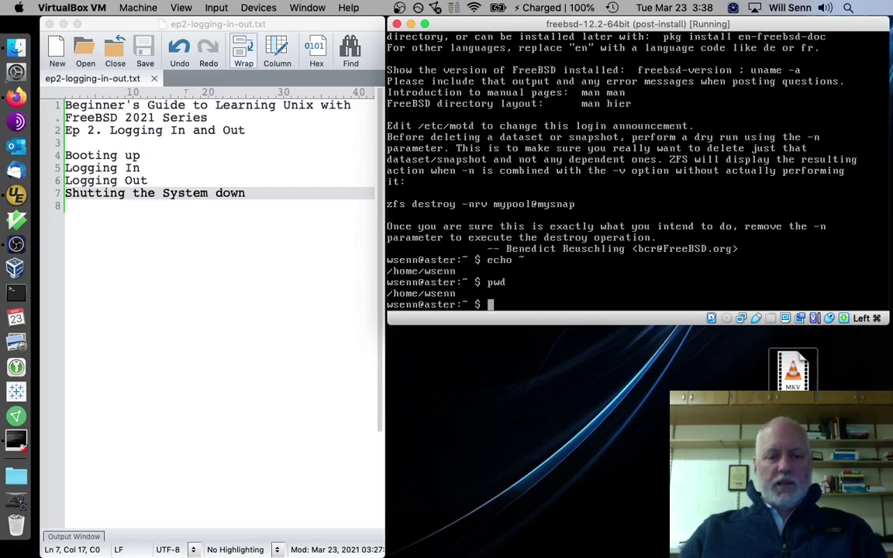
# Log out of the shell with the exit command, and log back in with the regular user's name and password
pyautogui.write('exit')
pyautogui.press('Return')
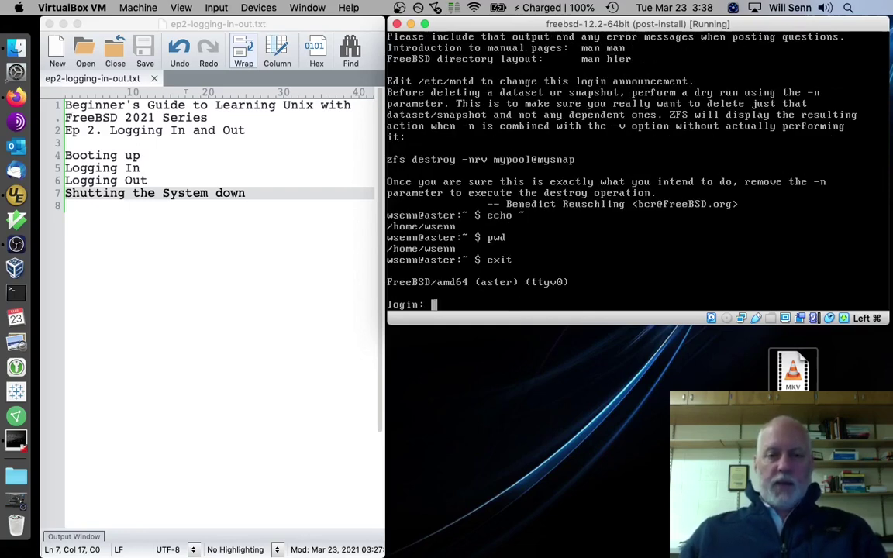
pyautogui.write('wsenn')
pyautogui.press('Return')
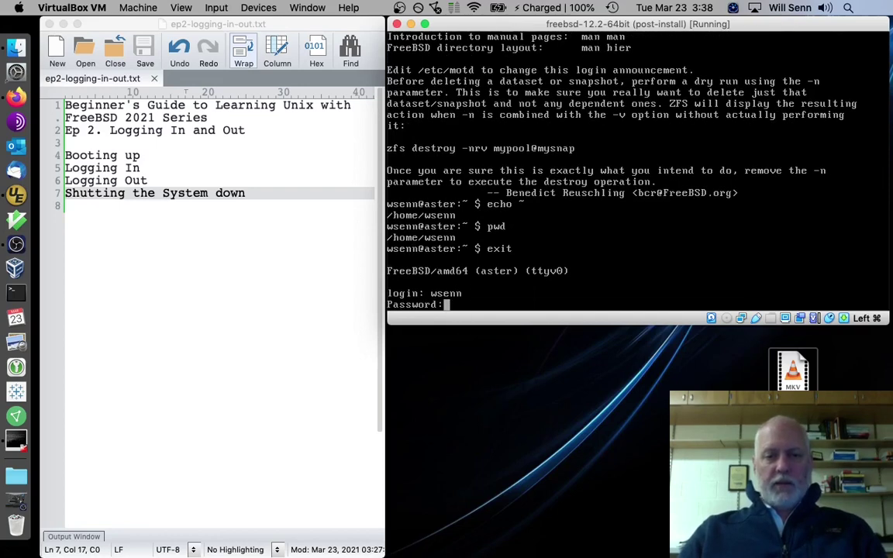
pyautogui.press('Return')
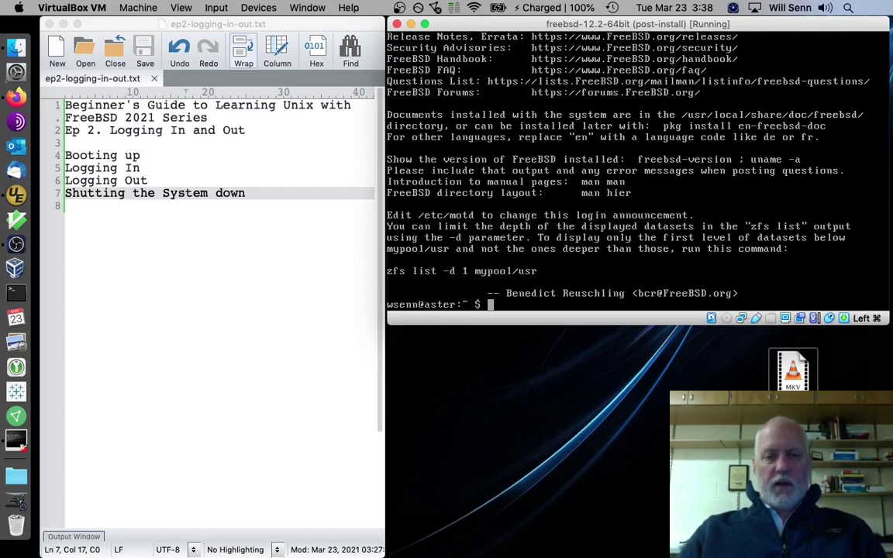
# Log out by sending an end-of-file character to the shell, and log in again with the regular user's name and password
pyautogui.hotkey('ctrl', 'd')
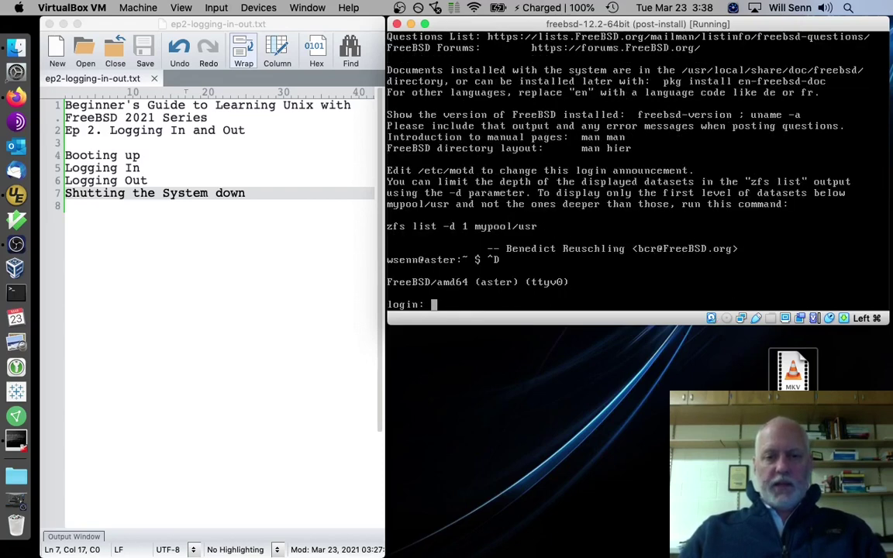
pyautogui.write('d')
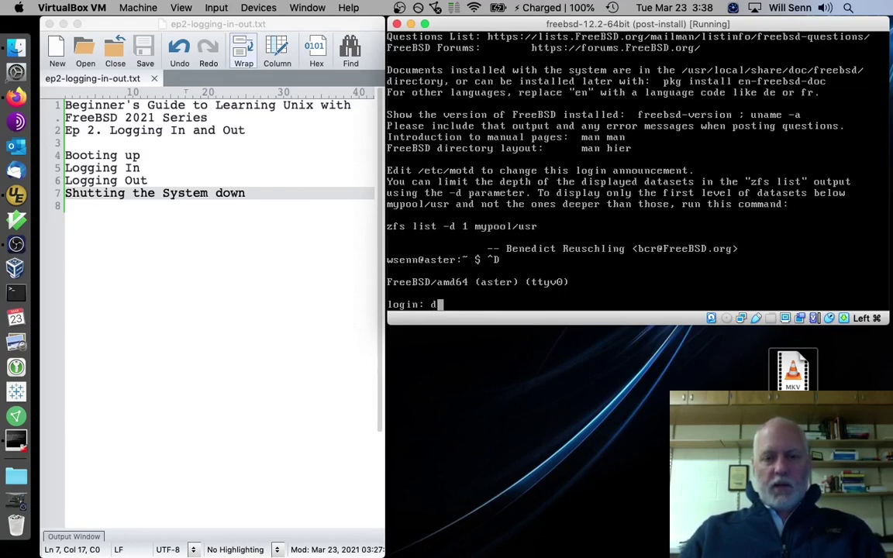
pyautogui.press('BackSpace')
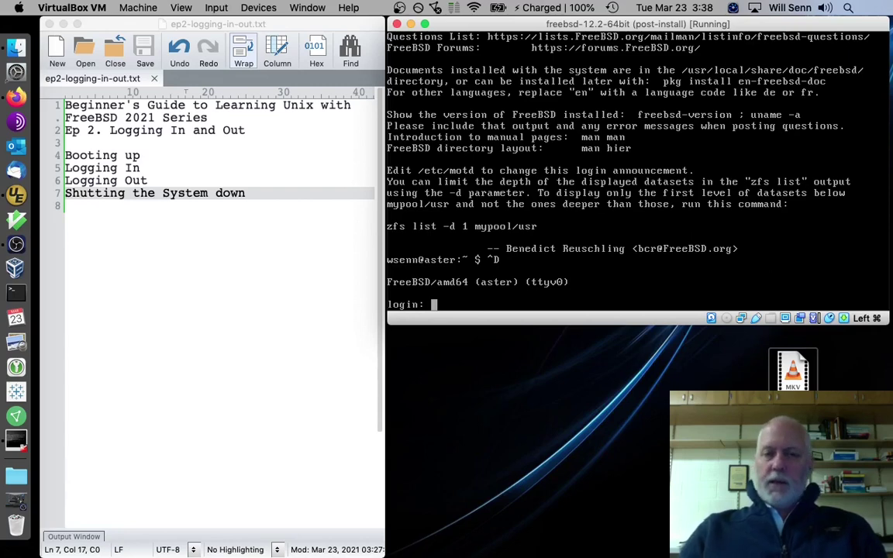
pyautogui.write('wsenn')
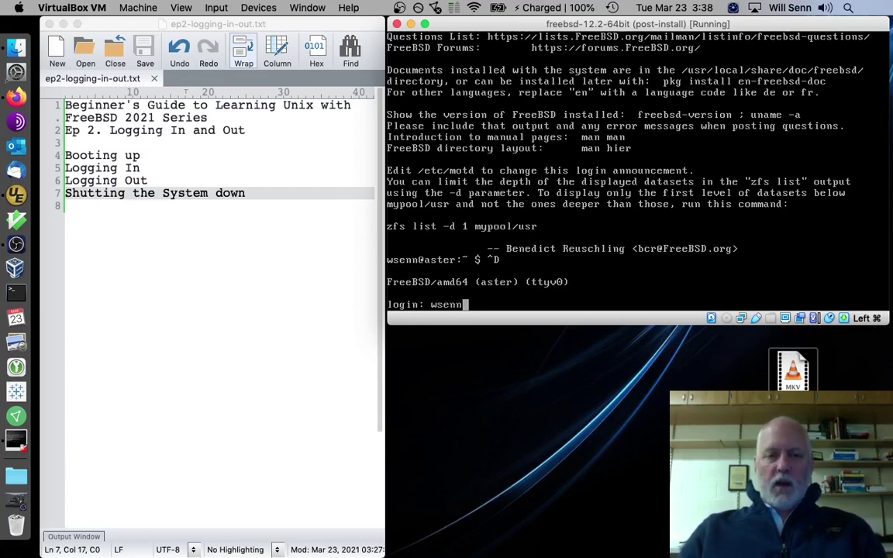
pyautogui.press('Return')
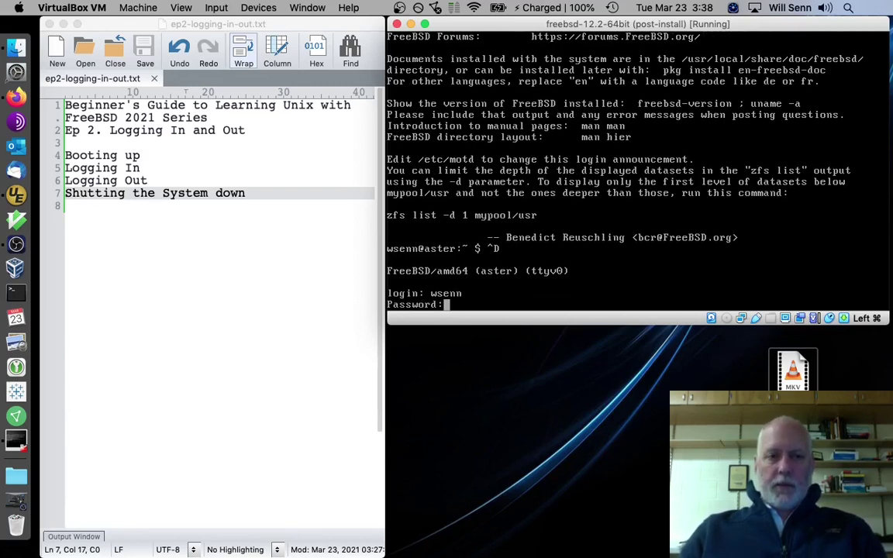
pyautogui.press('Return')
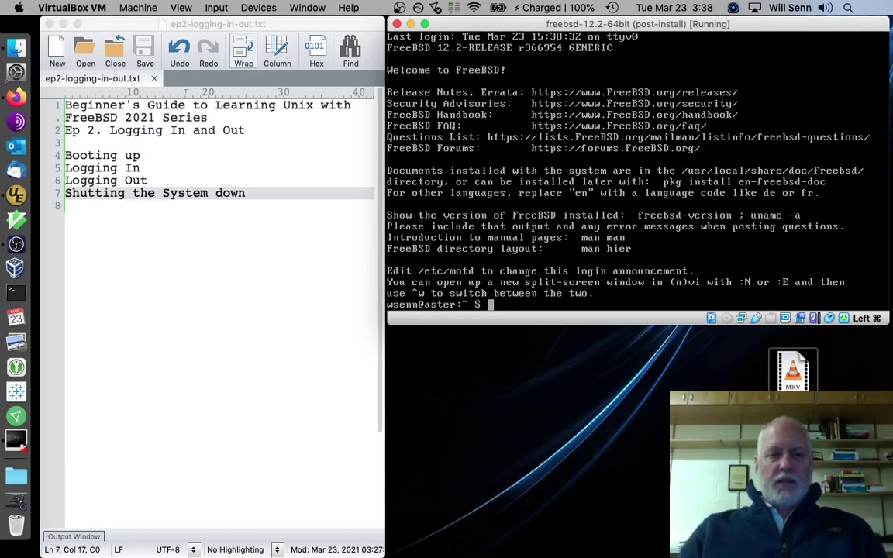
# Examine the synopsis, description and options in the shutdown manual page with man shutdown, and quit the pager
pyautogui.write('man shutdown')
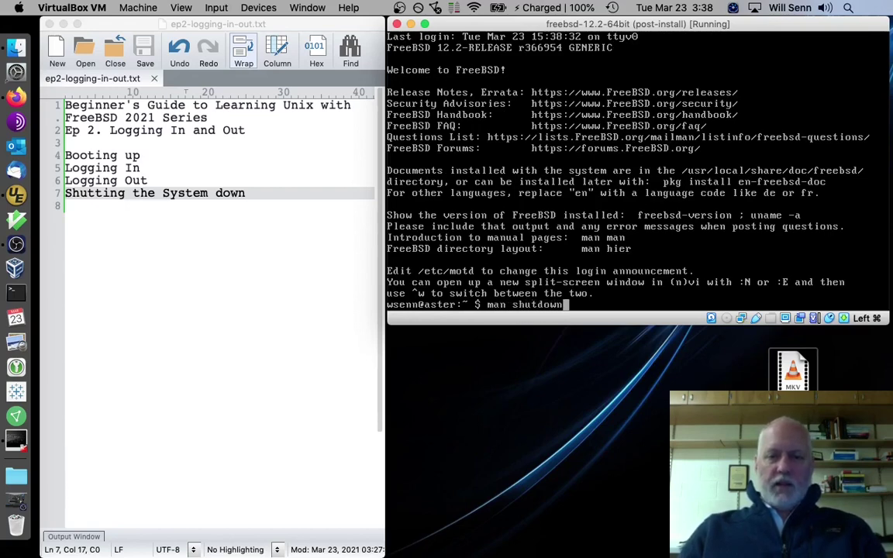
pyautogui.press('Return')
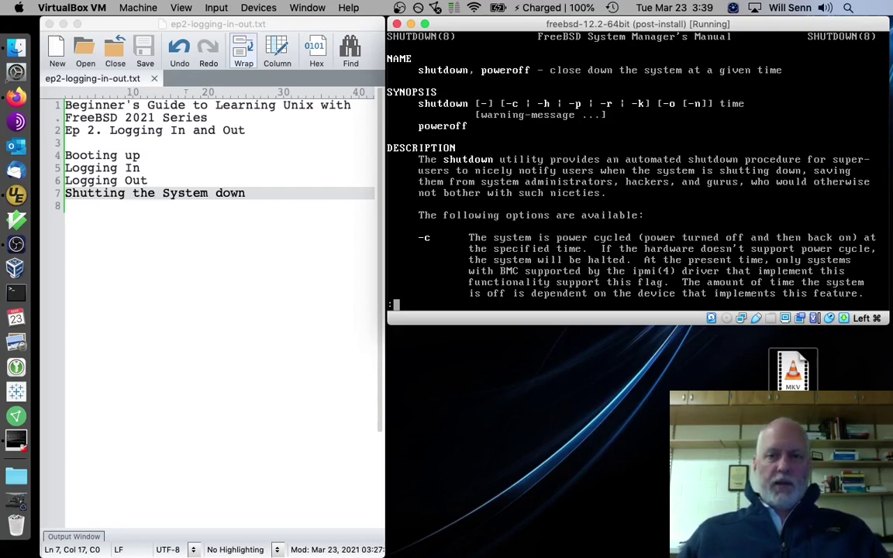
pyautogui.press('Down')
pyautogui.press('Down')
pyautogui.press('Down')
pyautogui.press('Down')
pyautogui.press('Down')
pyautogui.press('Down')
pyautogui.press('Down')
pyautogui.press('Down')
pyautogui.press('Down')
pyautogui.press('Down')
pyautogui.press('Down')
pyautogui.press('Down')
pyautogui.press('Down')
pyautogui.press('Down')
pyautogui.press('Down')
pyautogui.press('Down')
pyautogui.press('Down')
pyautogui.press('Up')
pyautogui.press('Up')
pyautogui.press('Up')
pyautogui.press('Up')
pyautogui.press('Up')
pyautogui.press('Up')
pyautogui.press('Up')
pyautogui.press('Up')
pyautogui.press('Up')
pyautogui.press('Up')
pyautogui.press('Up')
pyautogui.press('Up')
pyautogui.press('Up')
pyautogui.press('Up')
pyautogui.press('Up')
pyautogui.press('Up')
pyautogui.press('Up')
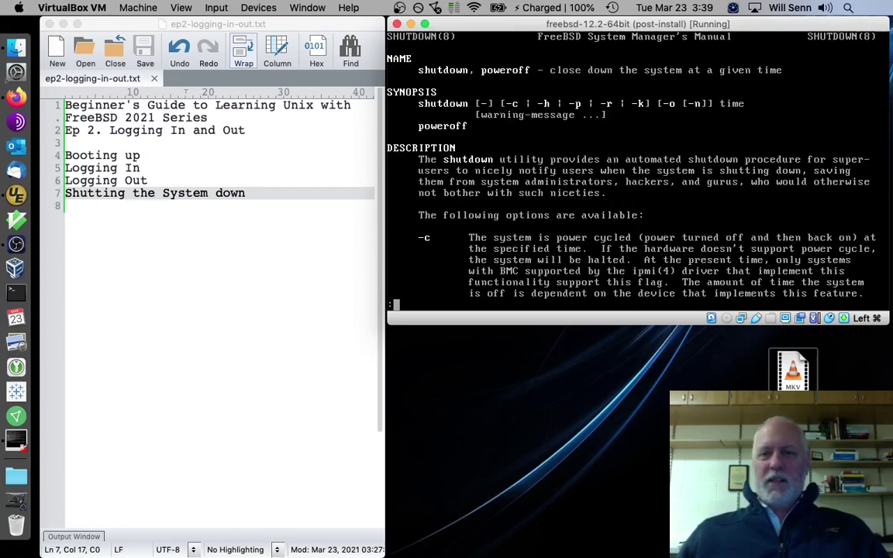
pyautogui.press('Down')
pyautogui.press('Down')
pyautogui.press('Down')
pyautogui.press('Down')
pyautogui.press('Down')
pyautogui.press('Down')
pyautogui.press('Up')
pyautogui.press('Up')
pyautogui.press('Up')
pyautogui.press('Up')
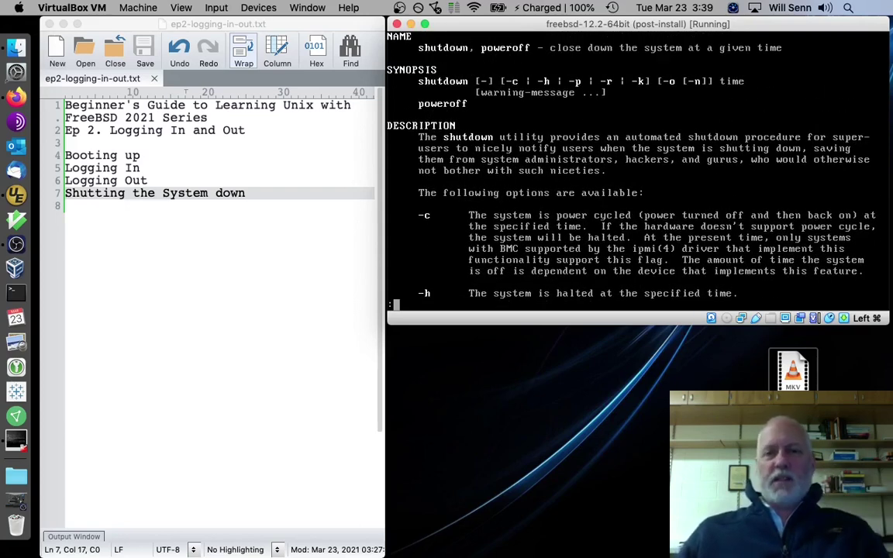
pyautogui.press('q')
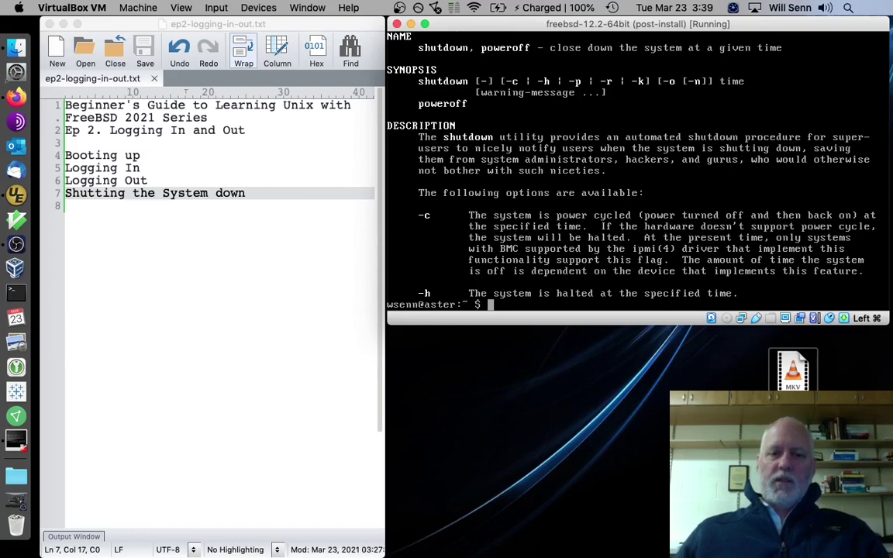
# Try to power off the system as the regular user with shutdown -p +10s "Going down for maintenance"
pyautogui.write('sh')
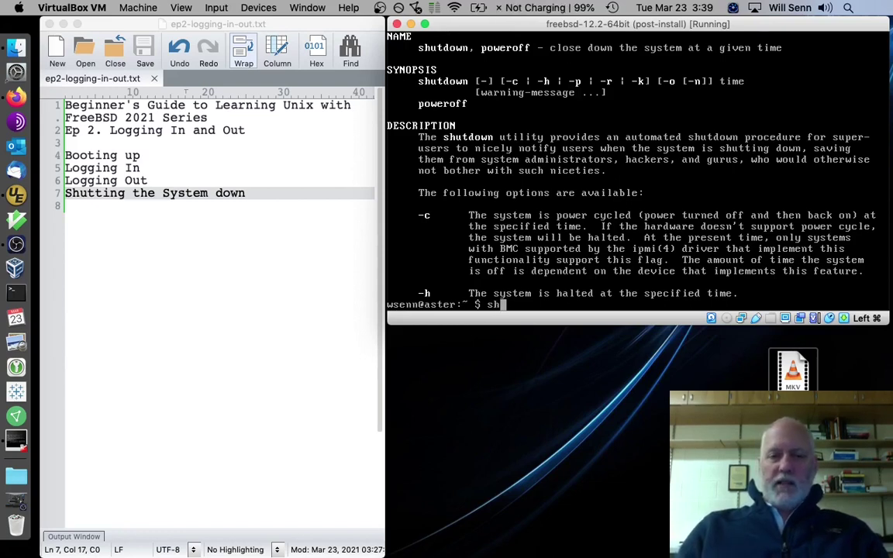
pyautogui.write('utdown -p ')
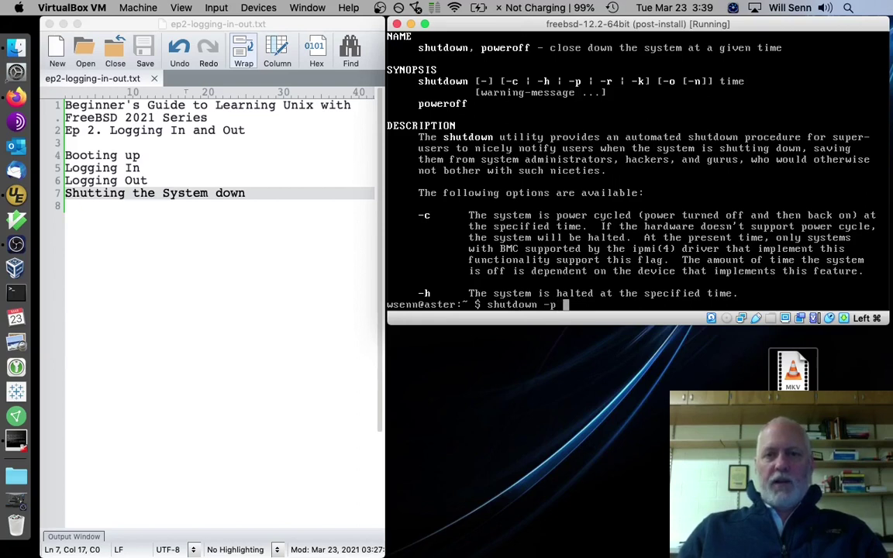
pyautogui.write('+')
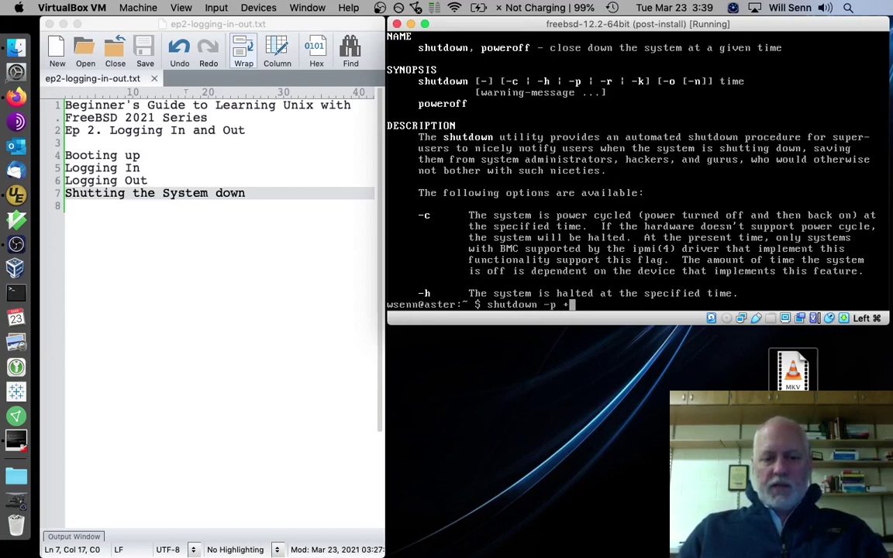
pyautogui.write('10s "')
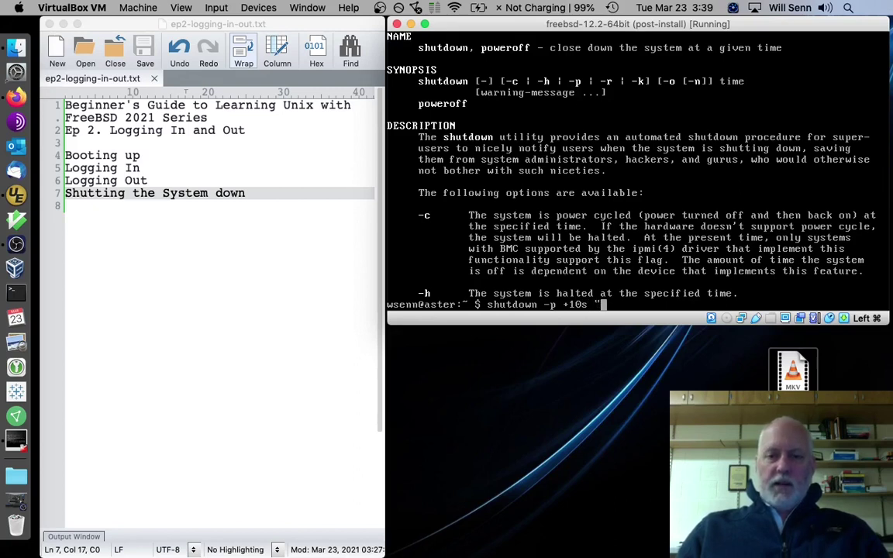
pyautogui.write('Going down f')
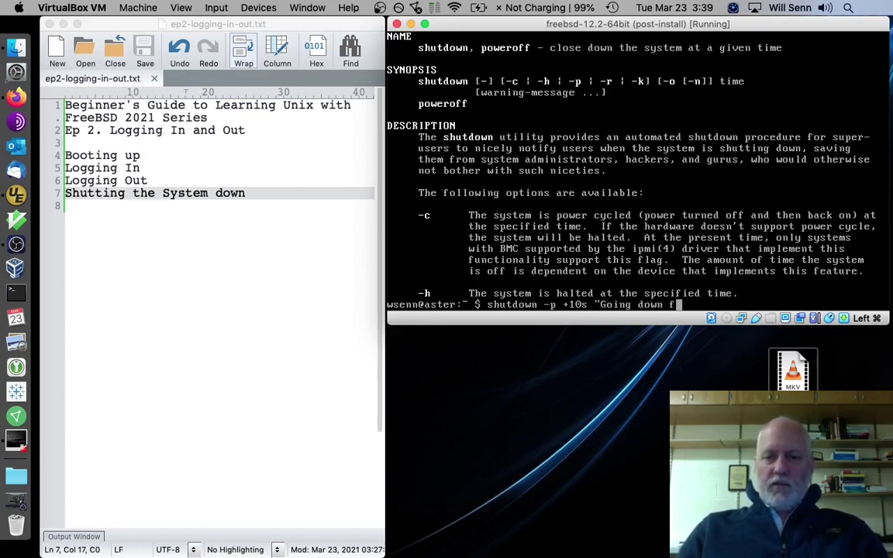
pyautogui.write('or maint')
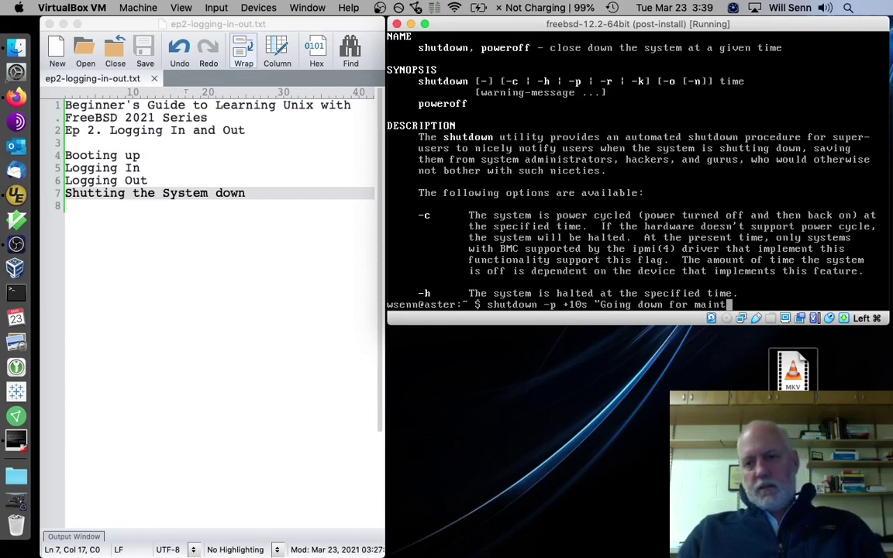
pyautogui.write('enanci')
pyautogui.press('BackSpace')
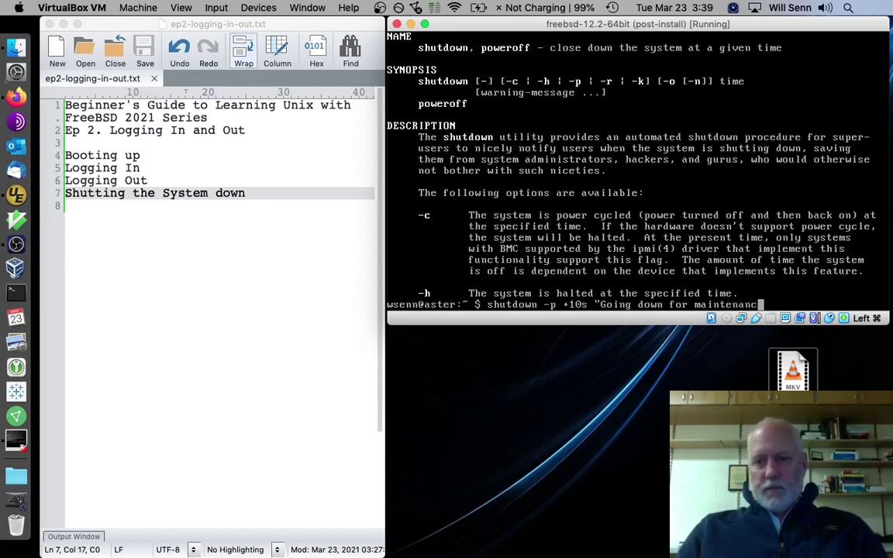
pyautogui.write('e"')
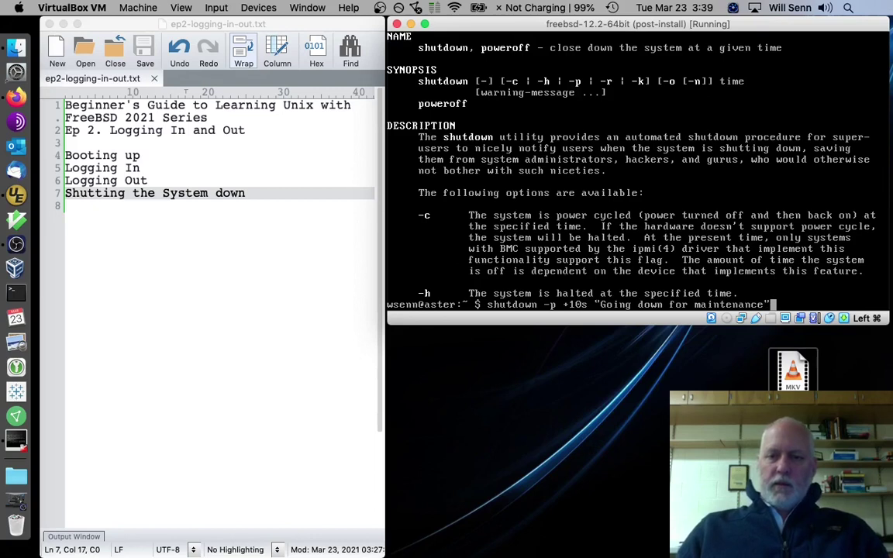
pyautogui.press('Return')
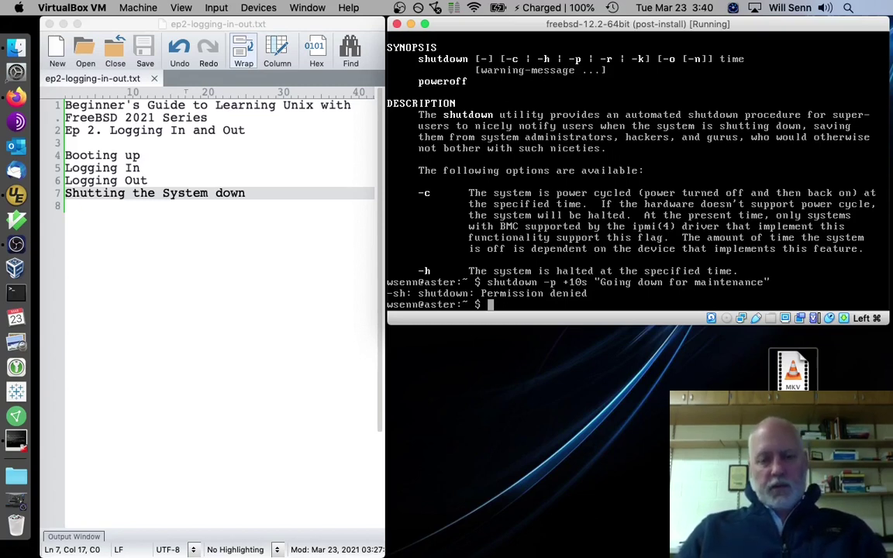
# Log out of the regular user's shell with exit, and log in as root with the root password
pyautogui.write('exit')
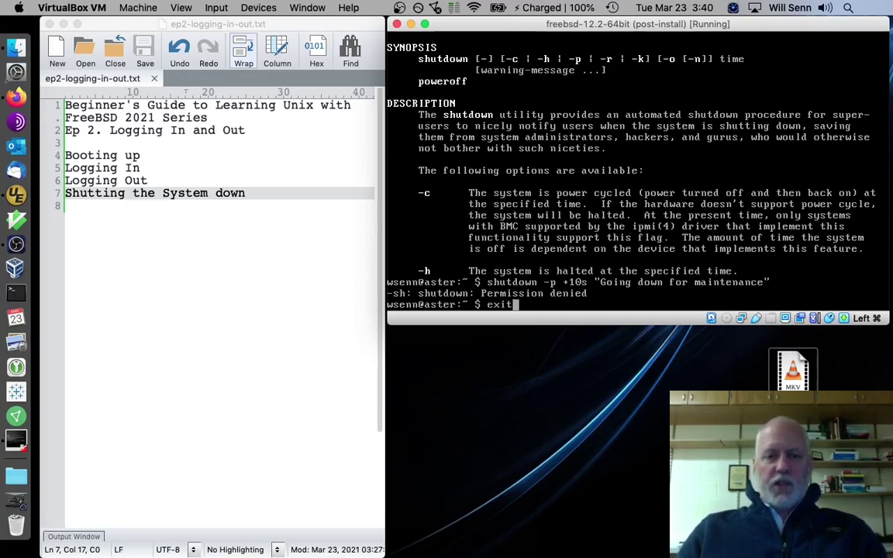
pyautogui.press('Return')
pyautogui.write('root')
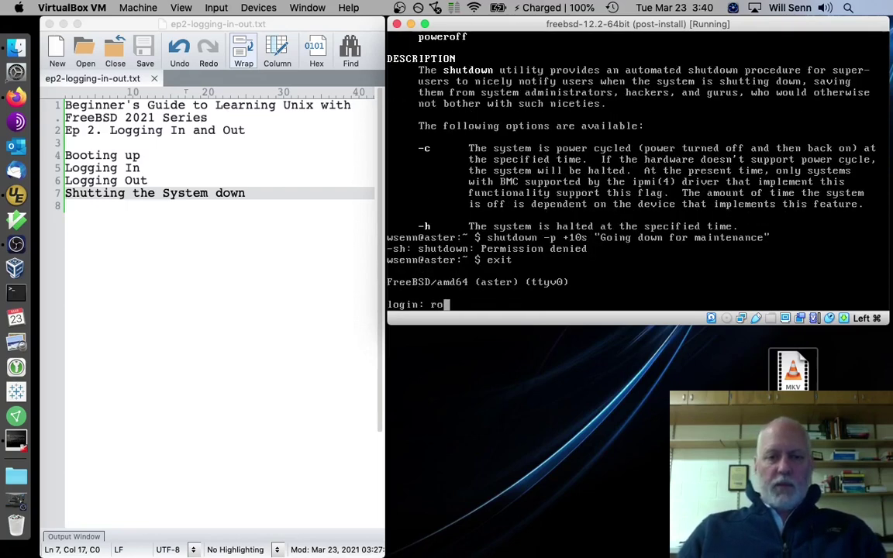
pyautogui.press('Return')
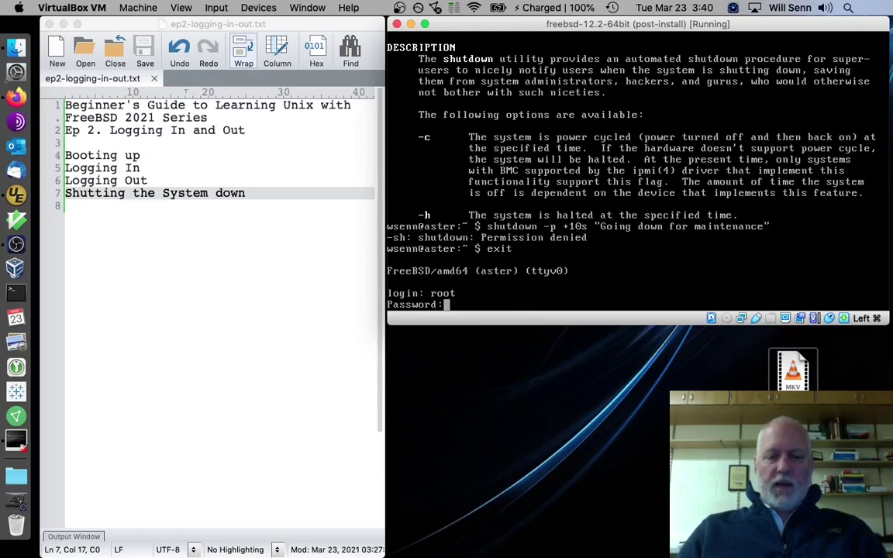
pyautogui.press('Return')
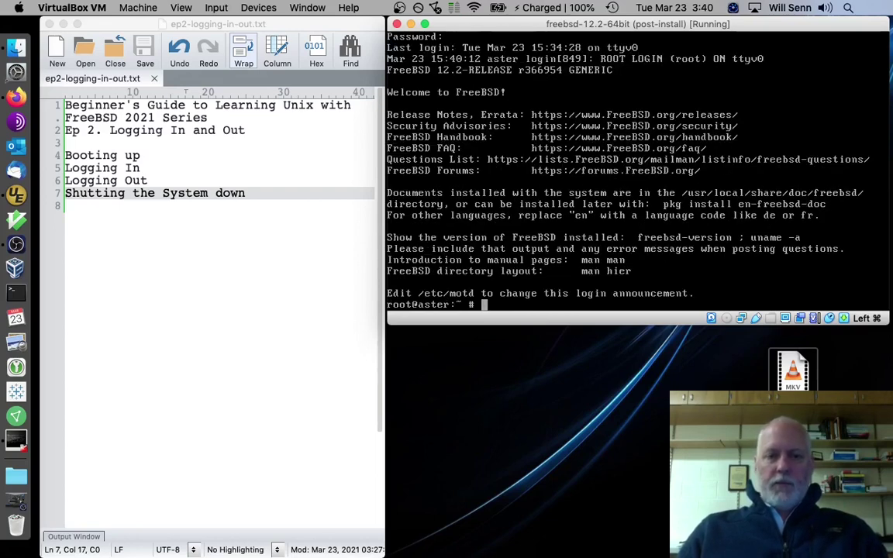
# Exit the root login session, and log back in with the regular user's name and password
pyautogui.write('exit')
pyautogui.press('Return')
pyautogui.write('wsenn')
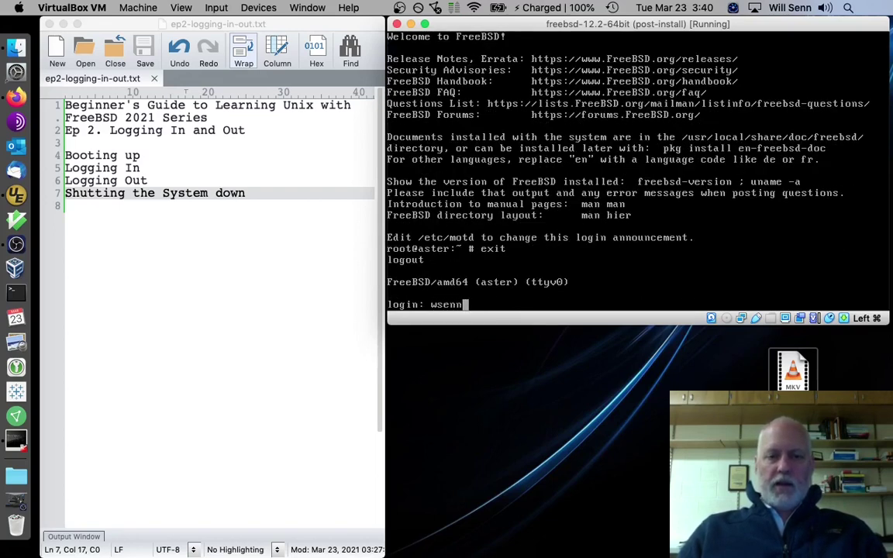
pyautogui.press('Return')
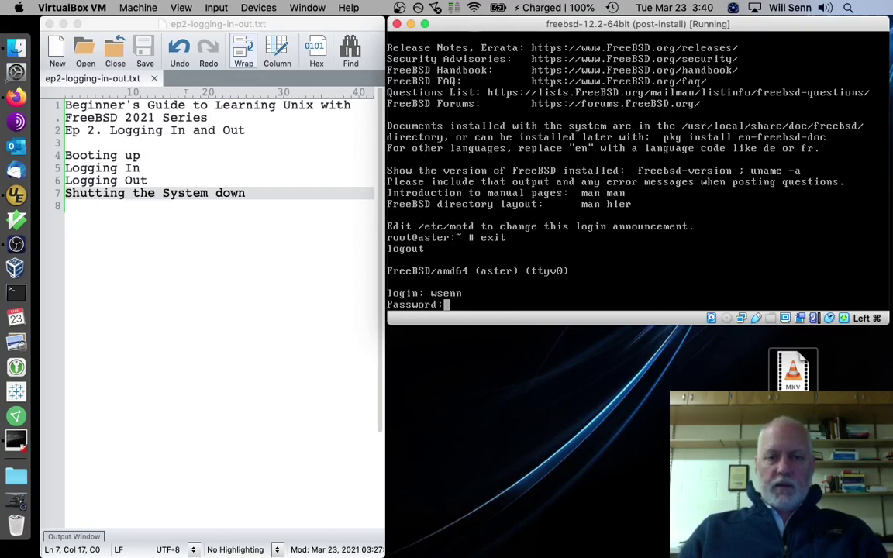
pyautogui.press('Return')
# Switch from the regular user to a root login shell with su -, entering the root password
pyautogui.write('su -')
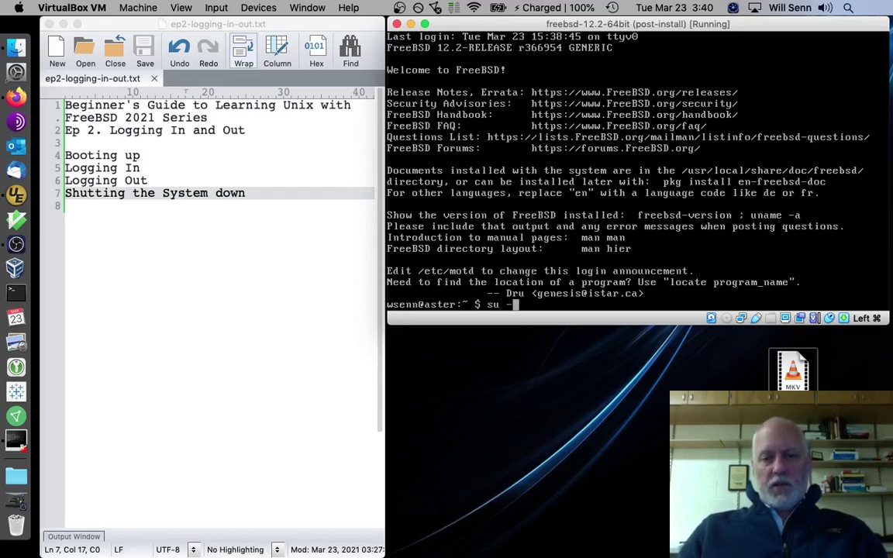
pyautogui.press('Return')
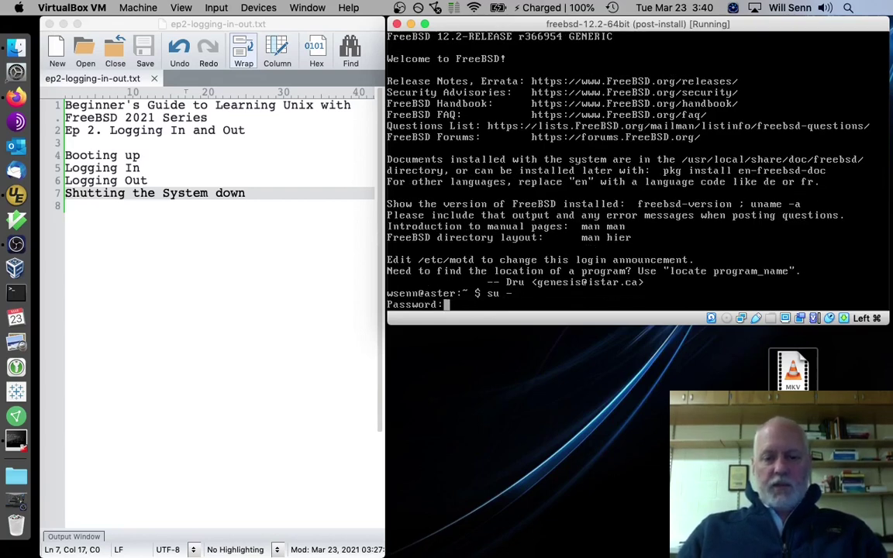
pyautogui.press('Return')
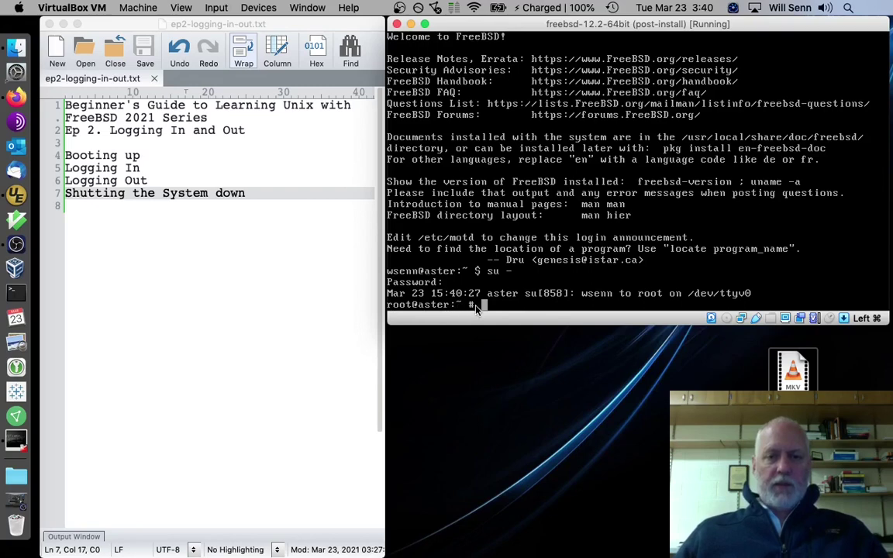
# Print root's home directory with echo ~ and the current working directory with pwd
pyautogui.write('echo ~')
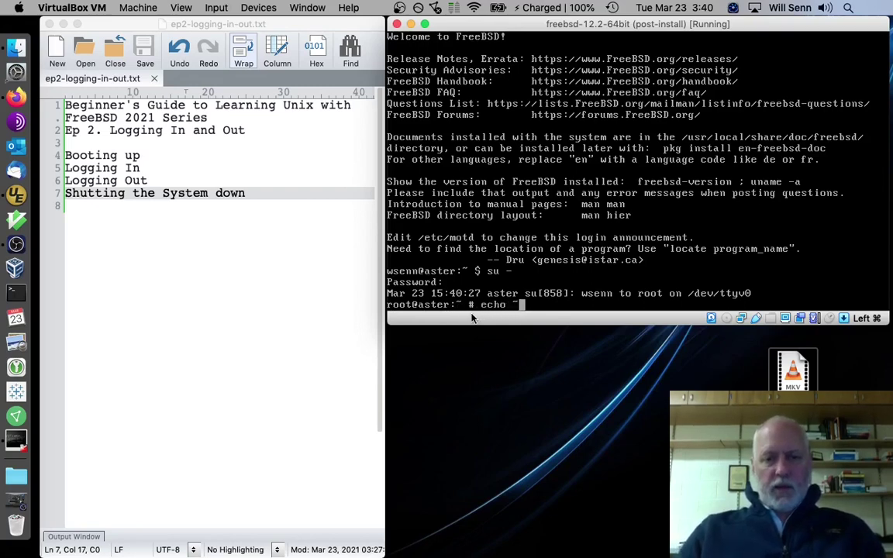
pyautogui.press('Return')
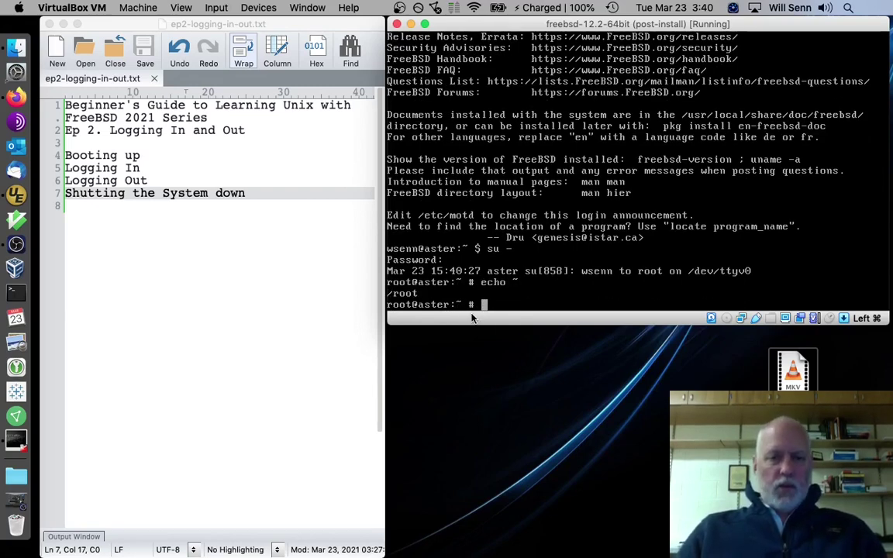
pyautogui.write('pwd')
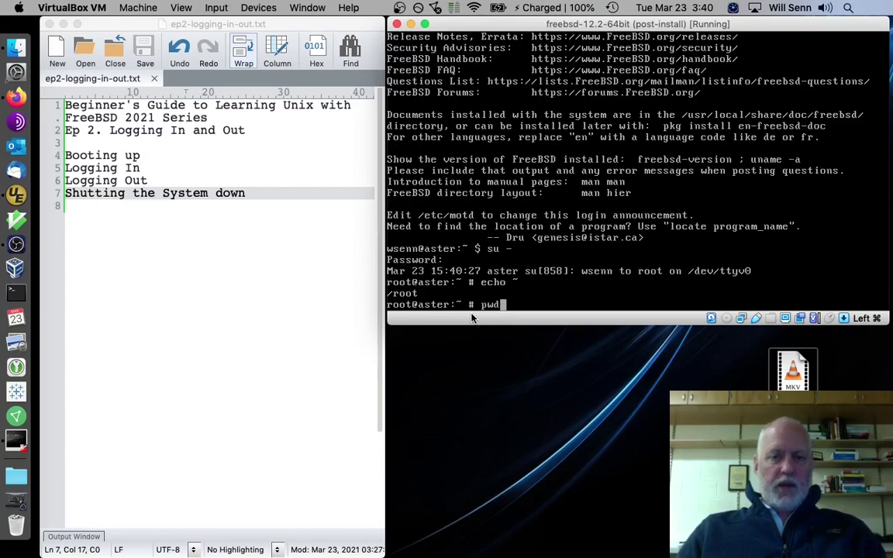
pyautogui.press('Return')
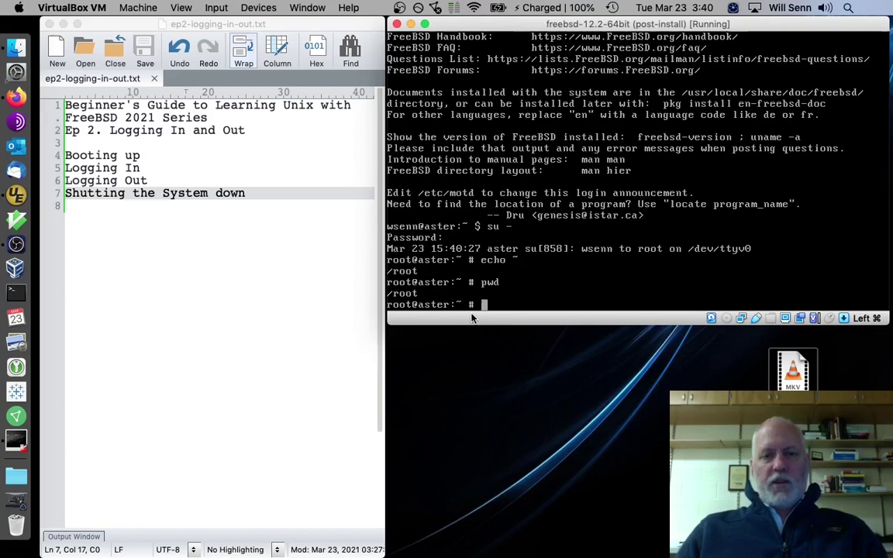
# Schedule a system power-off as root with shutdown -p +10s "Going down for maintenance"
pyautogui.write('shut')
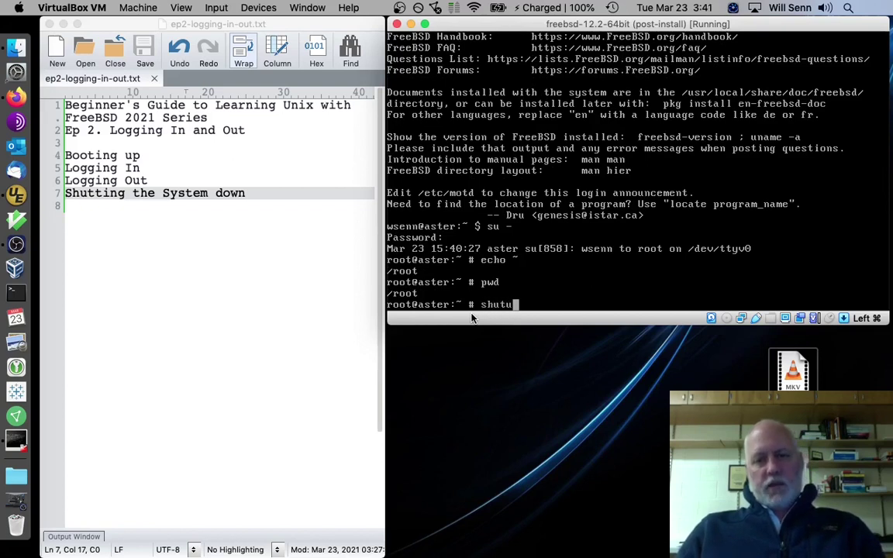
pyautogui.write('down -p')
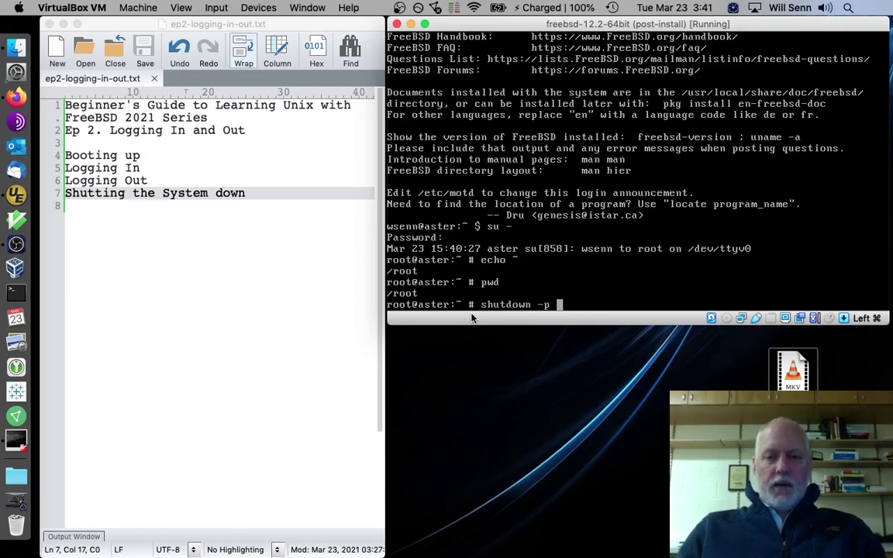
pyautogui.write(' +10')
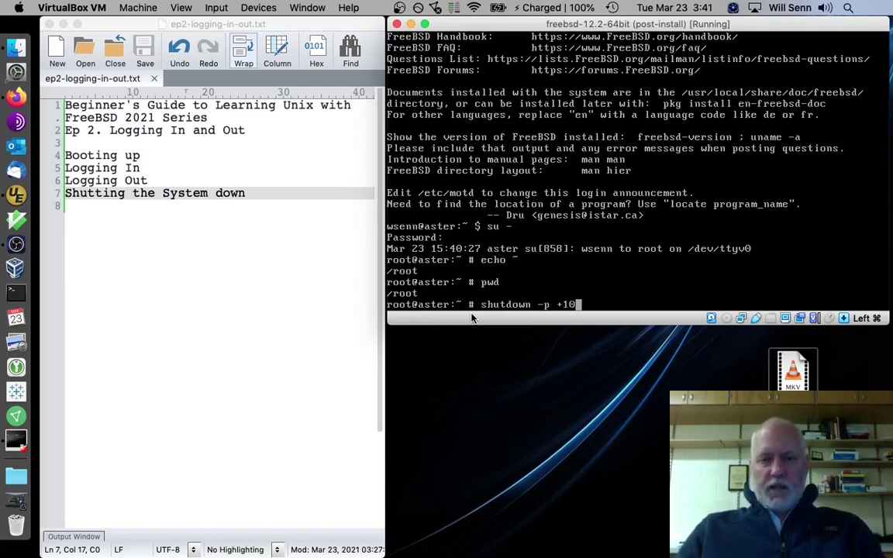
pyautogui.write('s "G')
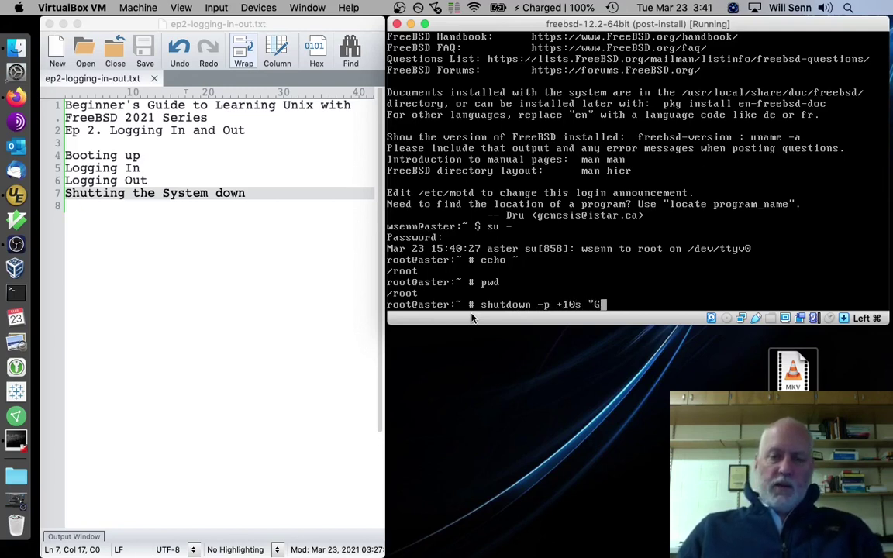
pyautogui.write('oing Ca')
pyautogui.press('BackSpace')
pyautogui.press('BackSpace')
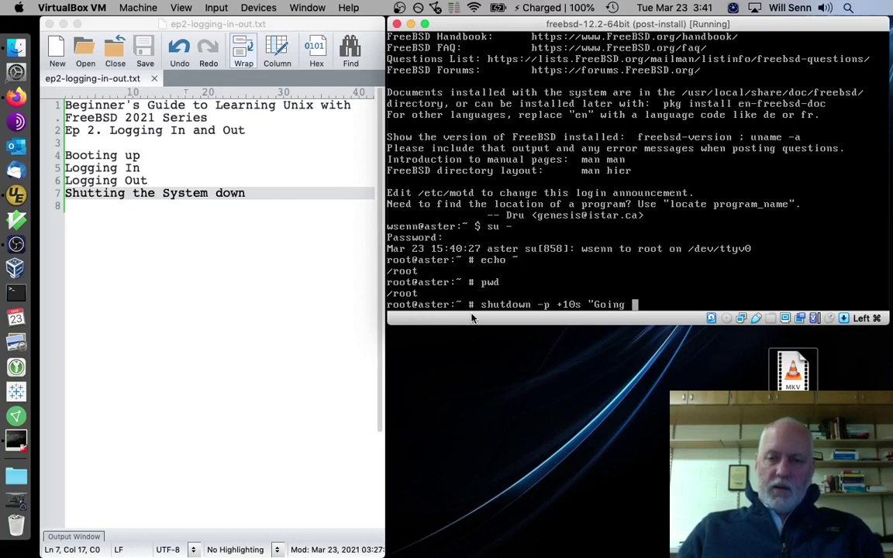
pyautogui.write('down')
pyautogui.press('BackSpace')
pyautogui.press('BackSpace')
pyautogui.press('BackSpace')
pyautogui.press('BackSpace')
pyautogui.press('BackSpace')
pyautogui.write('down for ')
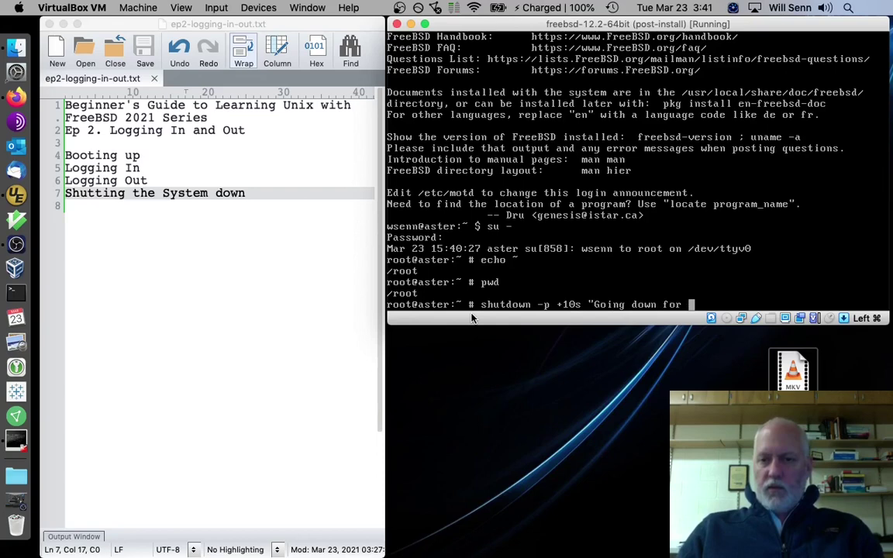
pyautogui.write('maintenan')
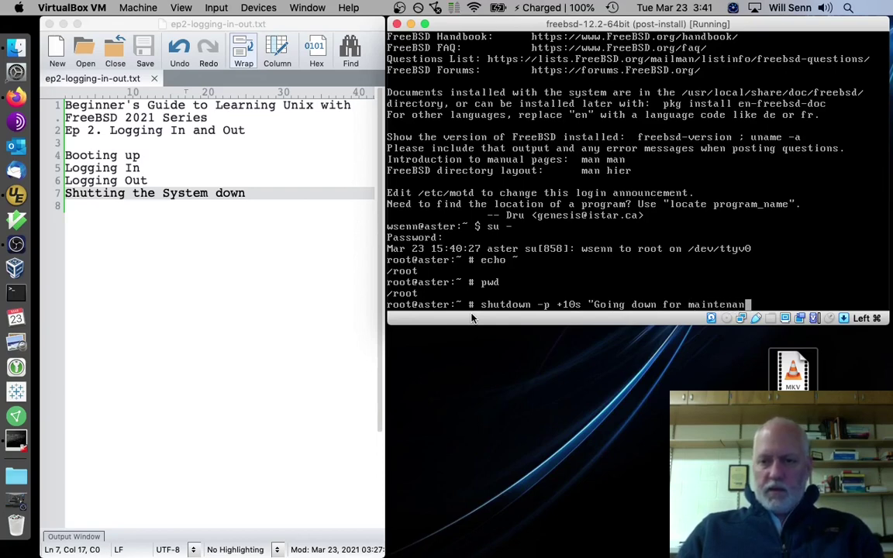
pyautogui.write('ce"')
pyautogui.press('Return')
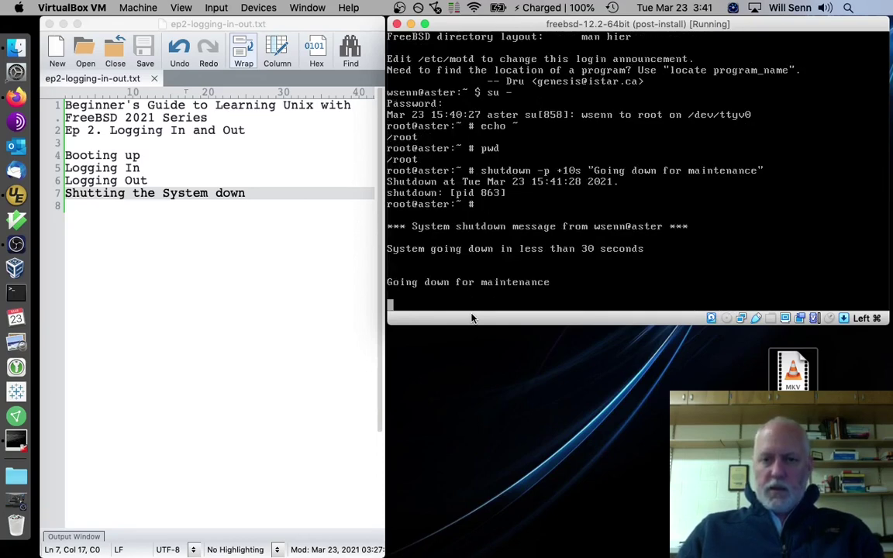